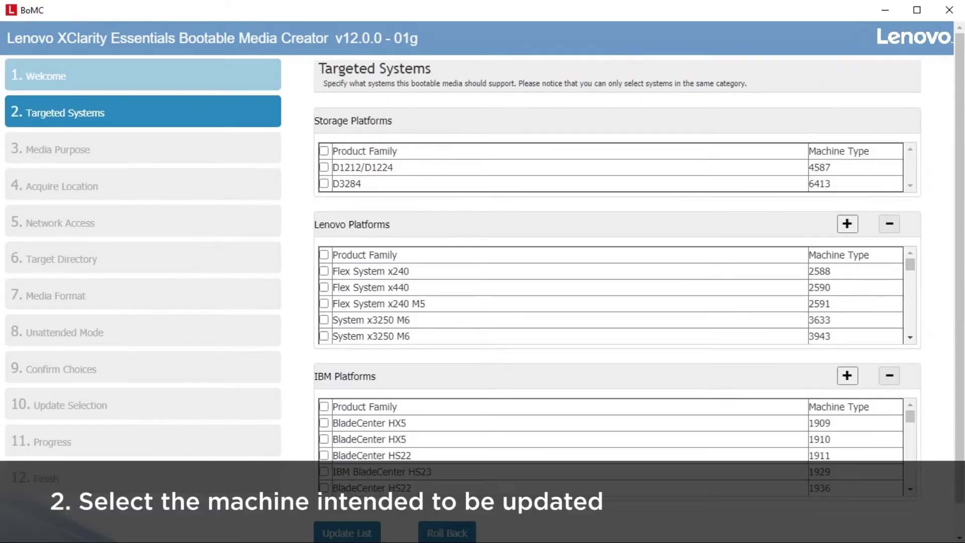
Tick System x3550 M5 (machine type 5463) in the Lenovo Platforms list.
click(911, 337)
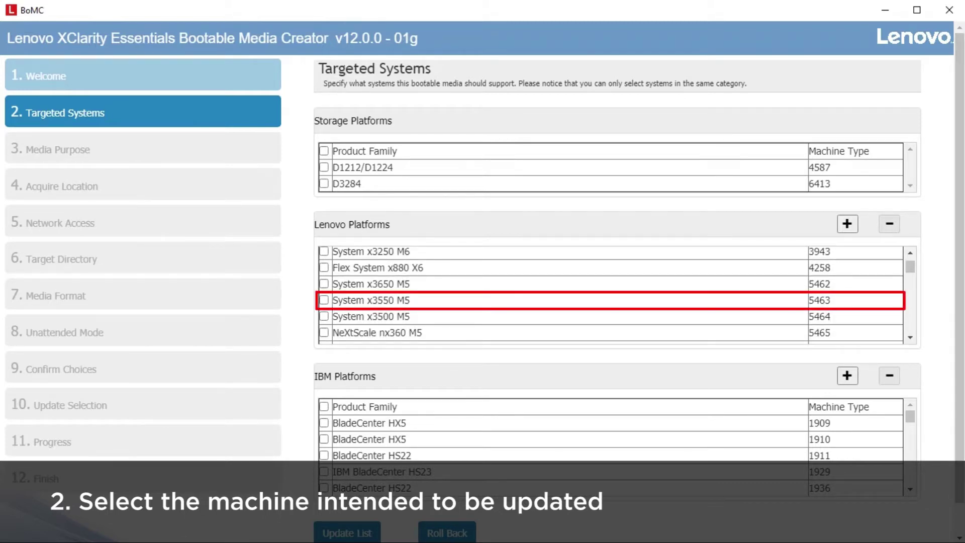
click(324, 300)
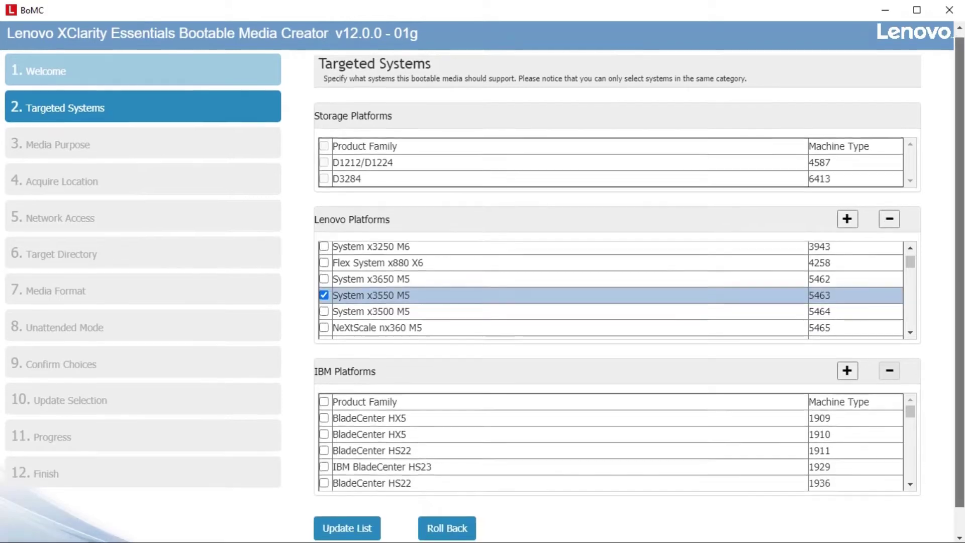
scroll(483, 302, down, 2)
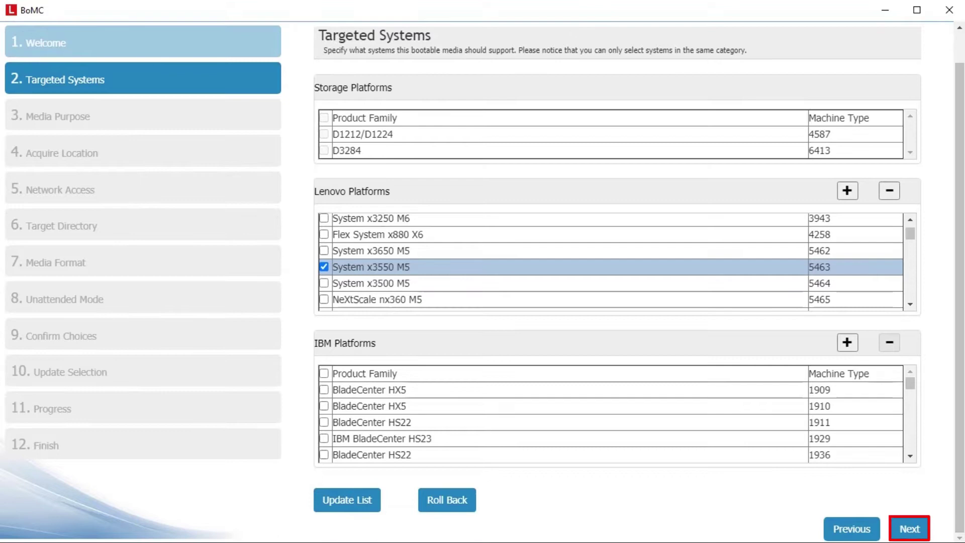
Choose update-only media with updates from the Lenovo support site via the Default Repository.
click(910, 529)
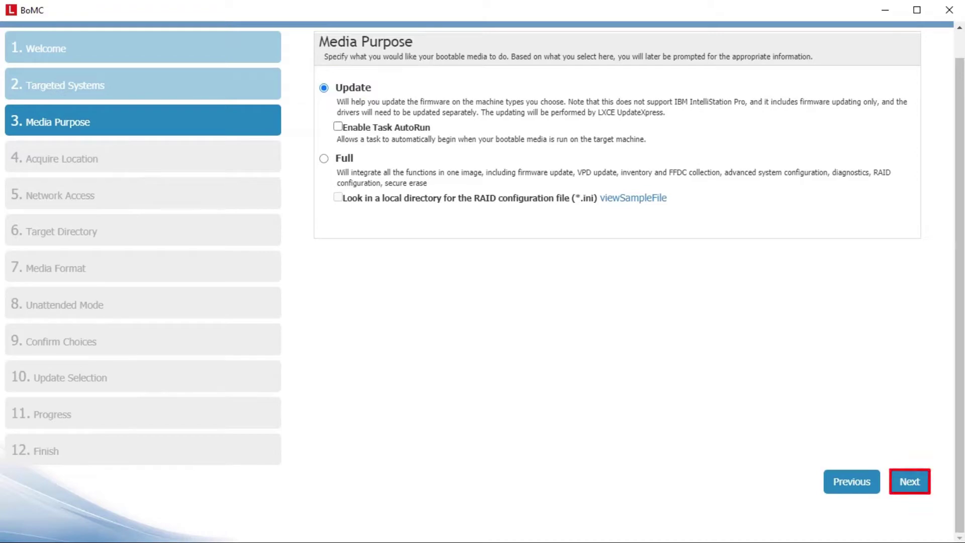
key(Return)
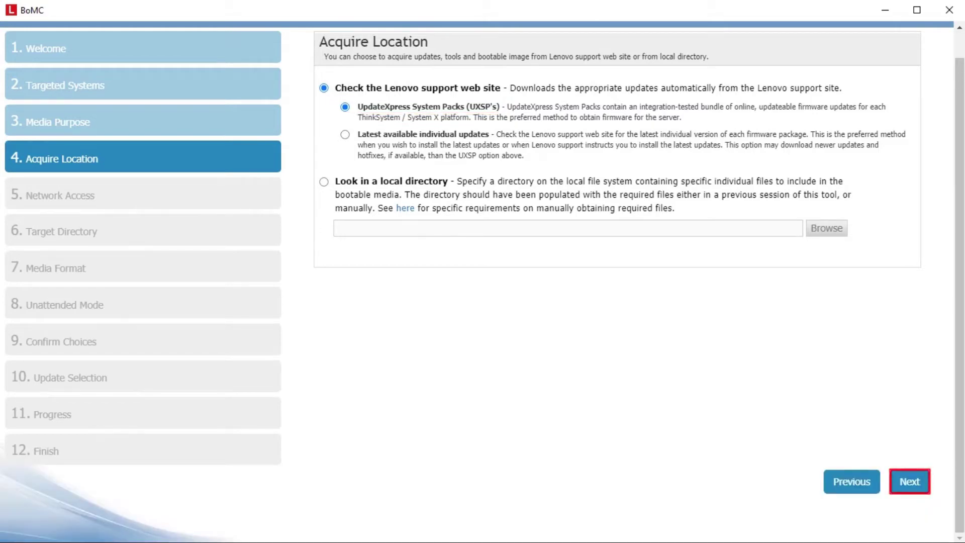
key(Return)
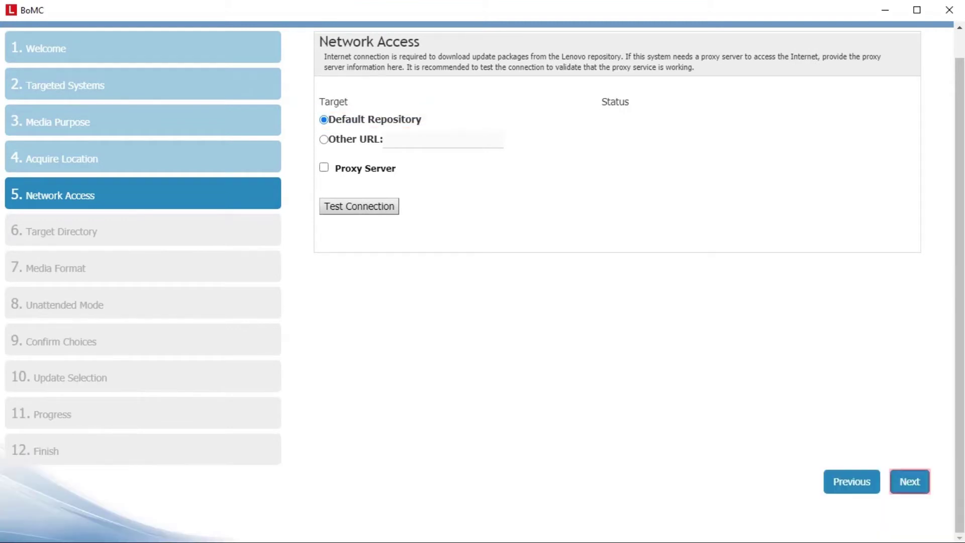
key(Return)
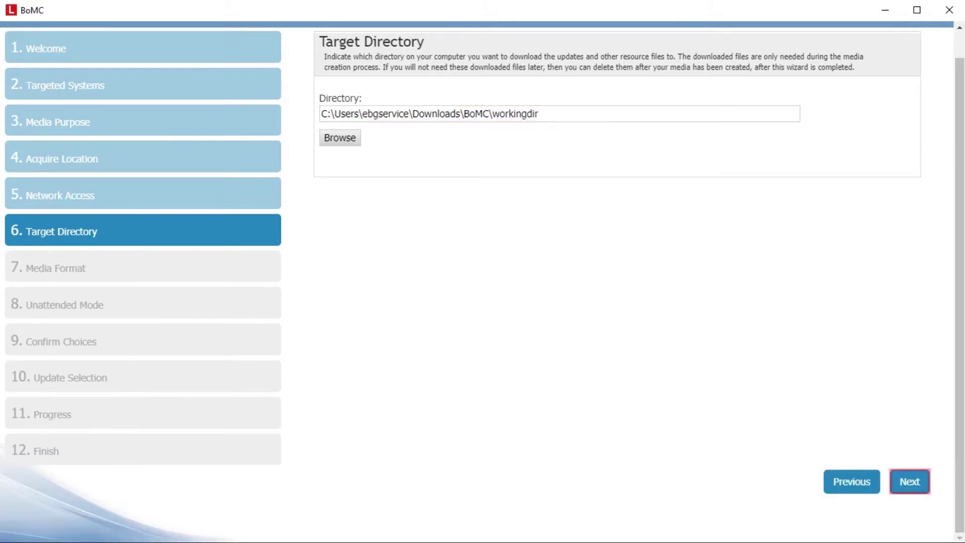
Keep the working directory, write to an image file, skip unattended mode, and confirm.
key(Return)
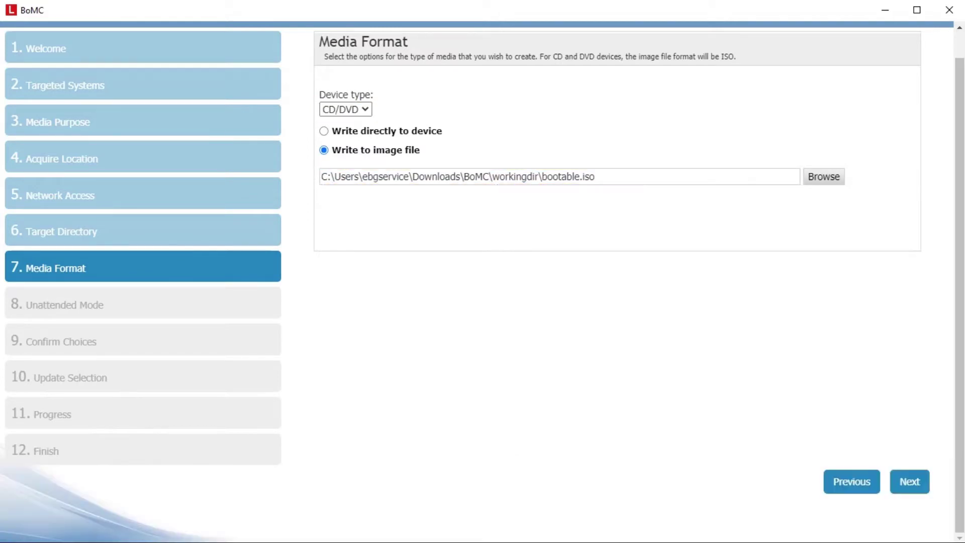
key(Return)
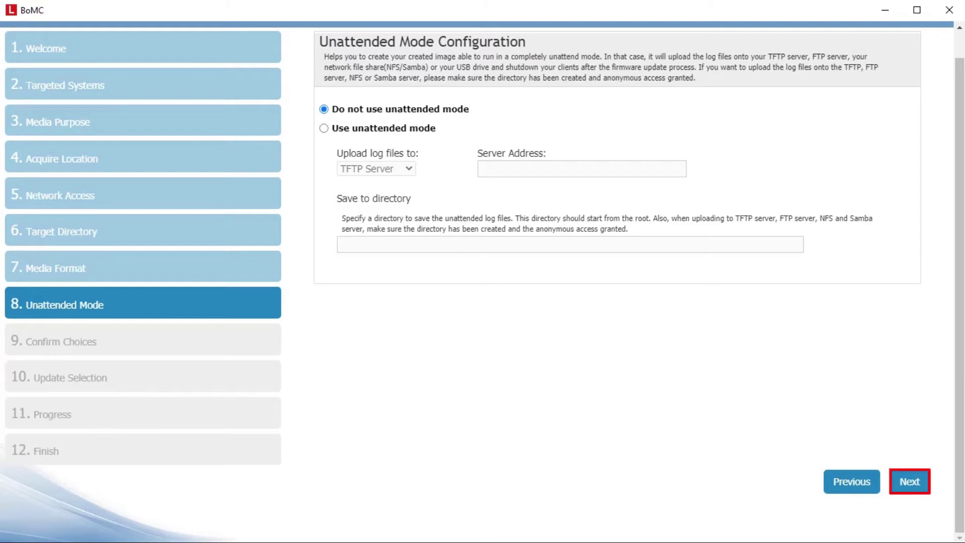
key(Return)
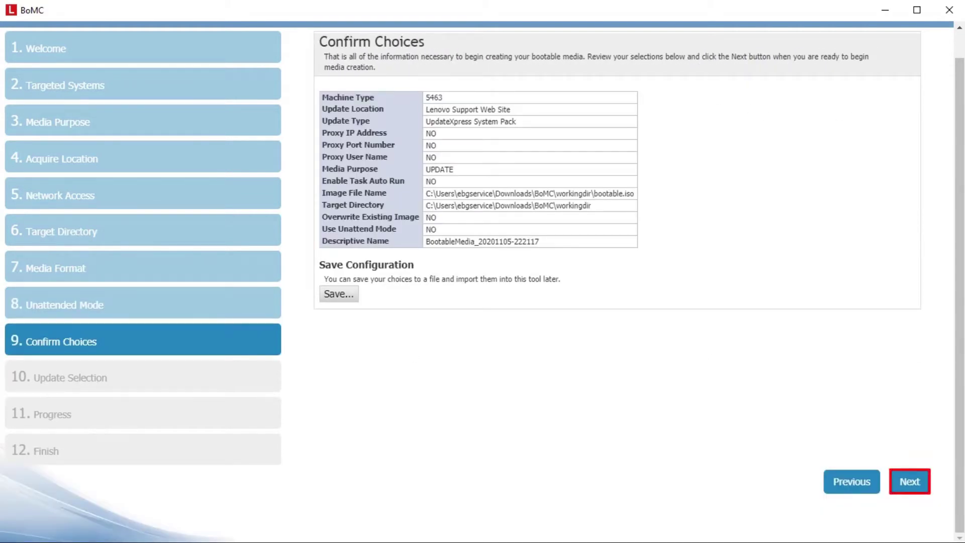
key(Return)
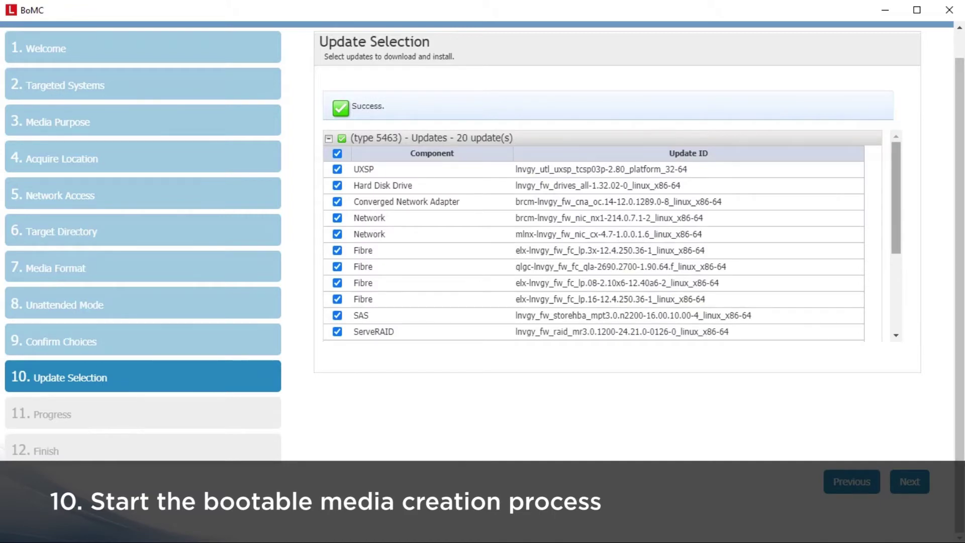
scroll(594, 234, down, 1)
scroll(593, 234, down, 3)
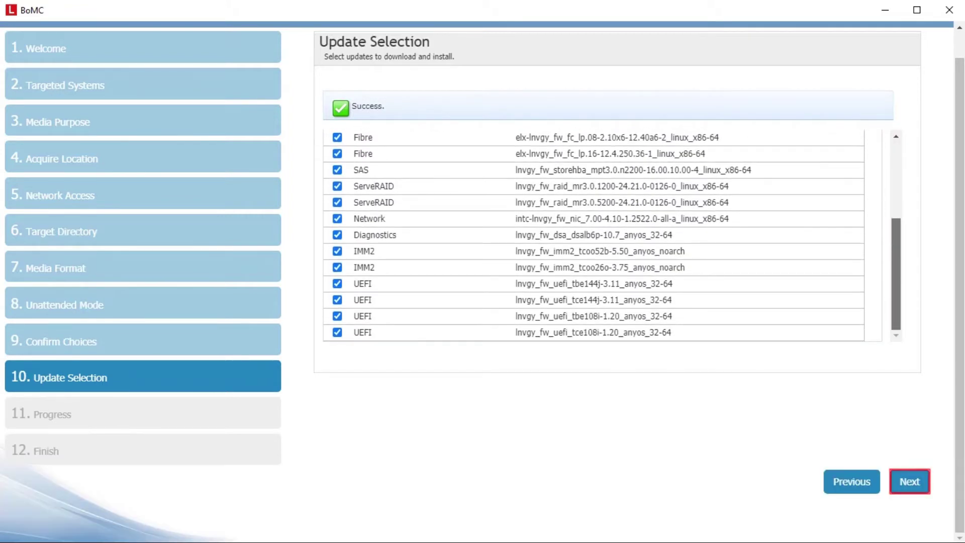
Start building the bootable media with all 20 checked updates for type 5463.
click(910, 482)
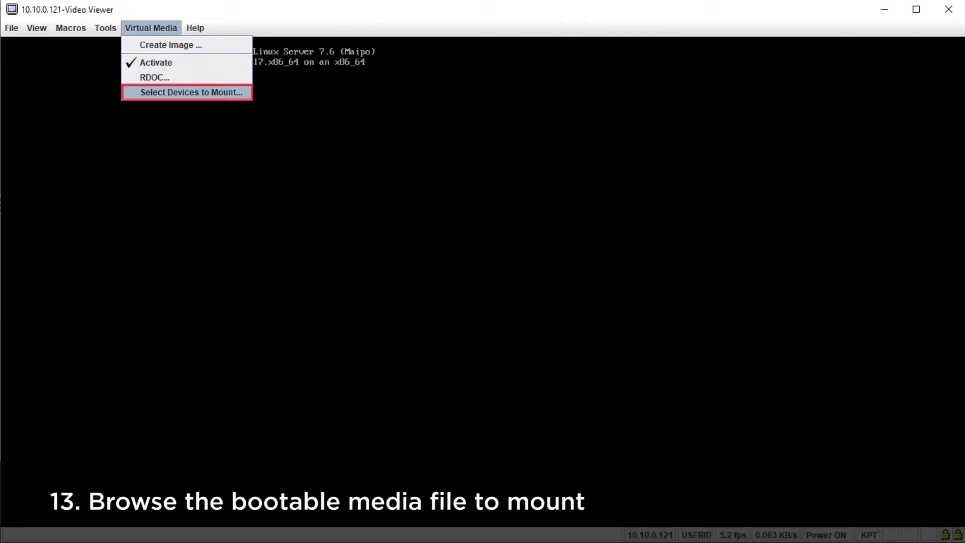
Add bootable.iso as a virtual media image and tick its Mapped box.
key(Return)
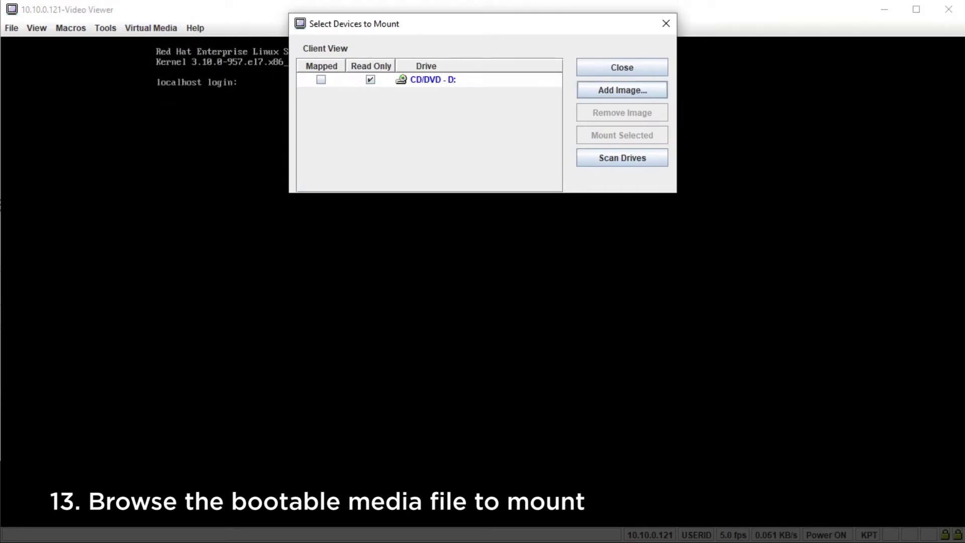
key(space)
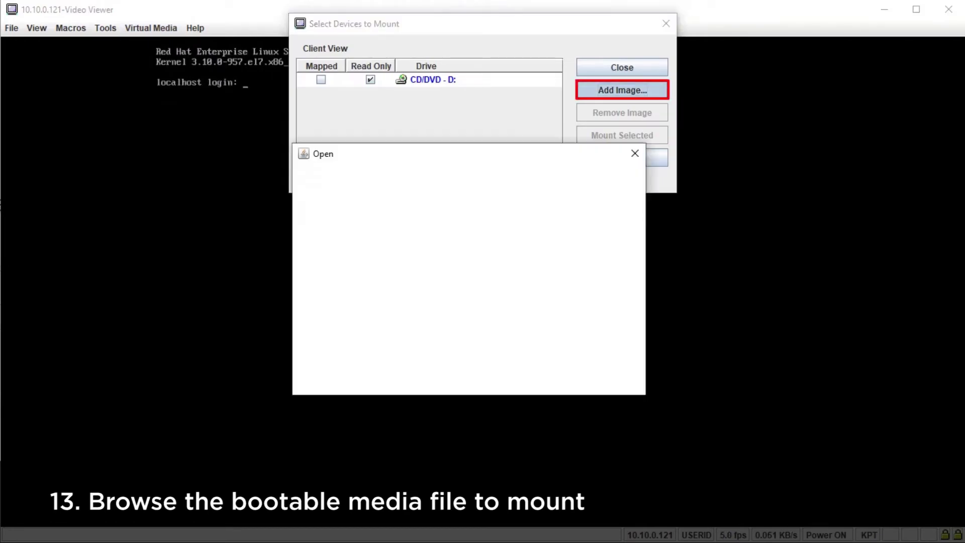
click(340, 224)
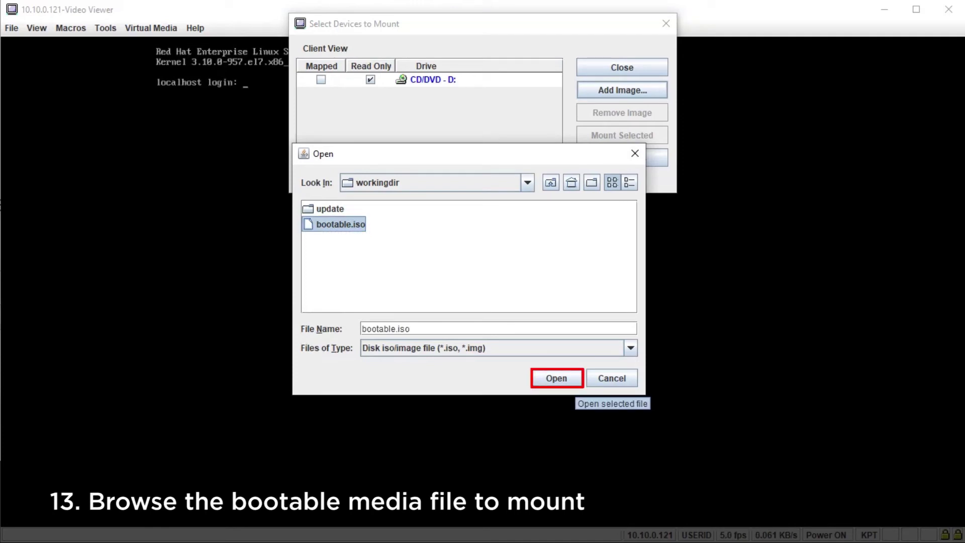
key(Return)
key(Down)
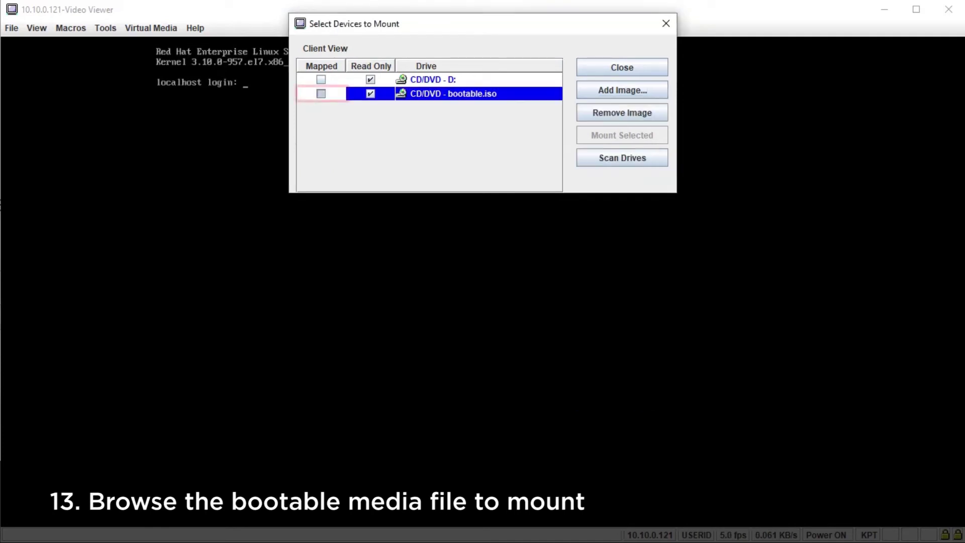
key(space)
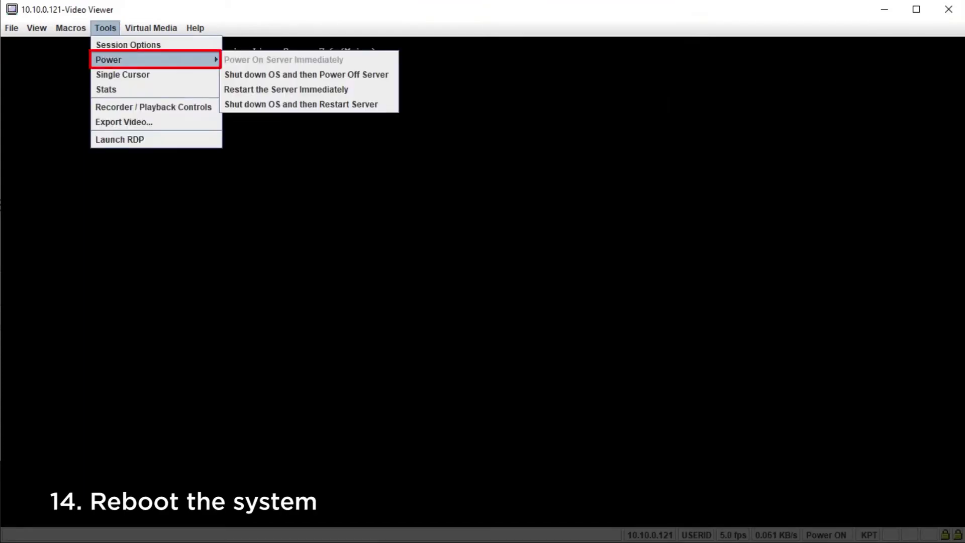
Restart the server immediately and enter the F12 boot device menu.
click(286, 89)
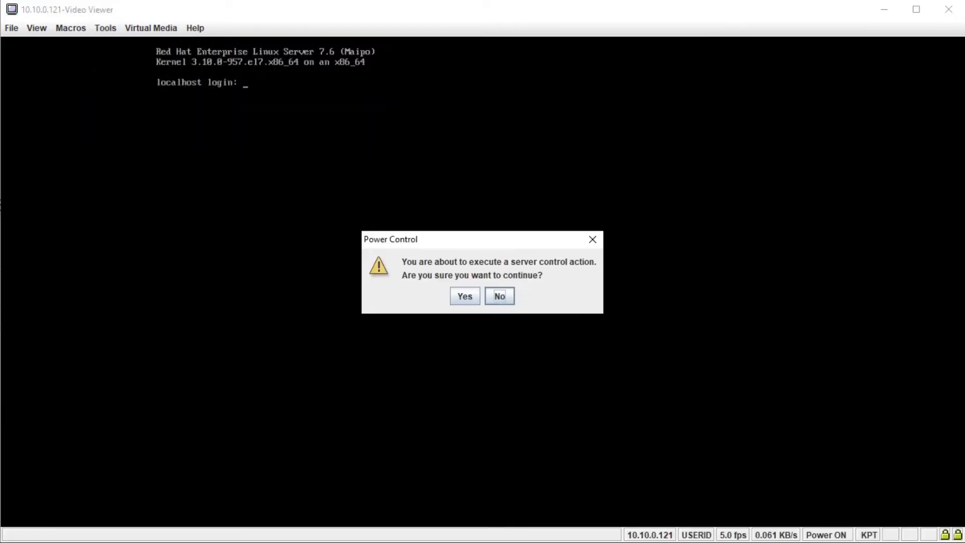
click(464, 296)
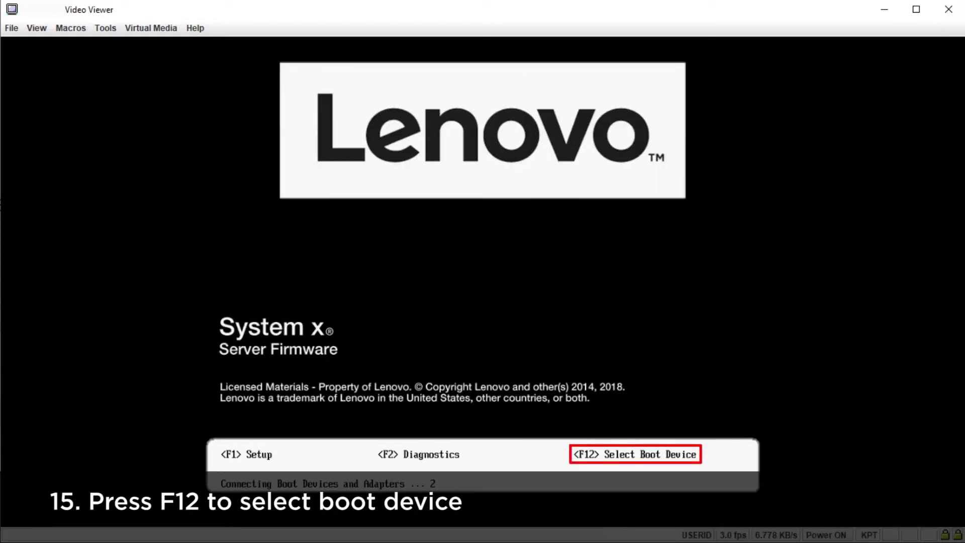
key(F12)
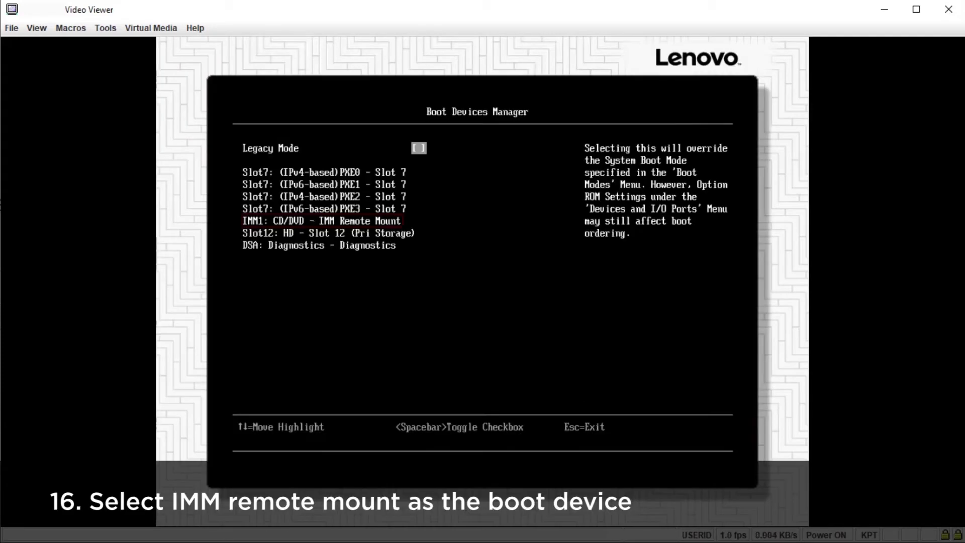
Boot from IMM1: CD/DVD - IMM Remote Mount and start BoMC for Lenovo System.
key(Down)
key(Down)
key(Down)
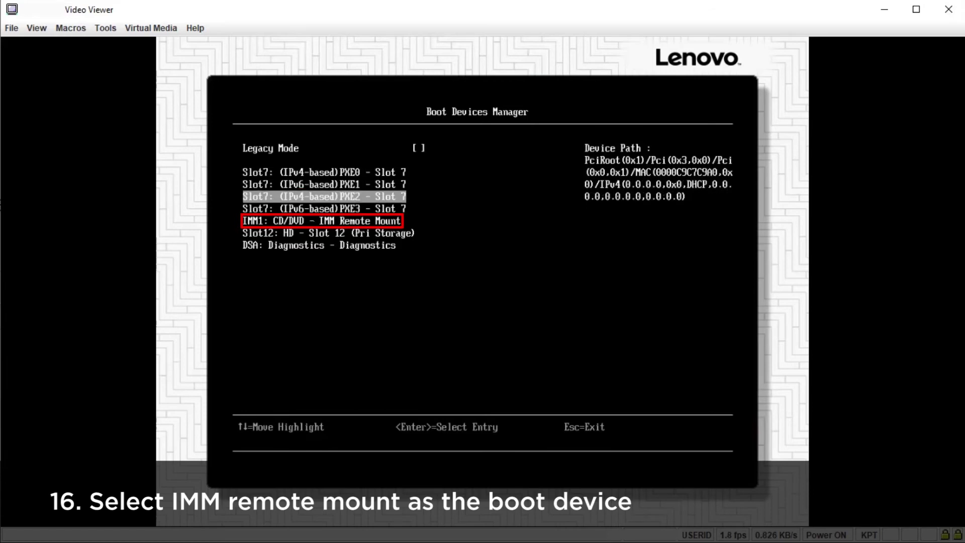
key(Down)
key(Down)
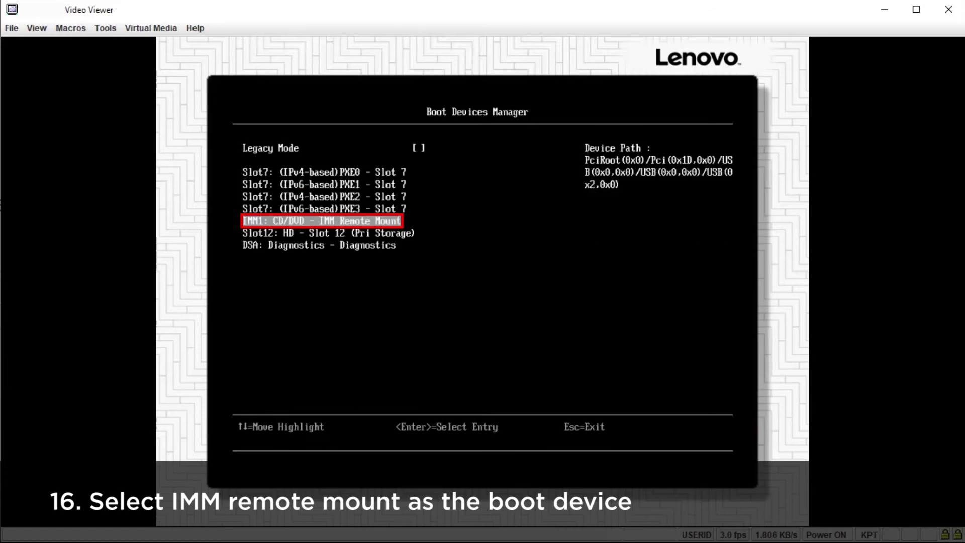
key(Return)
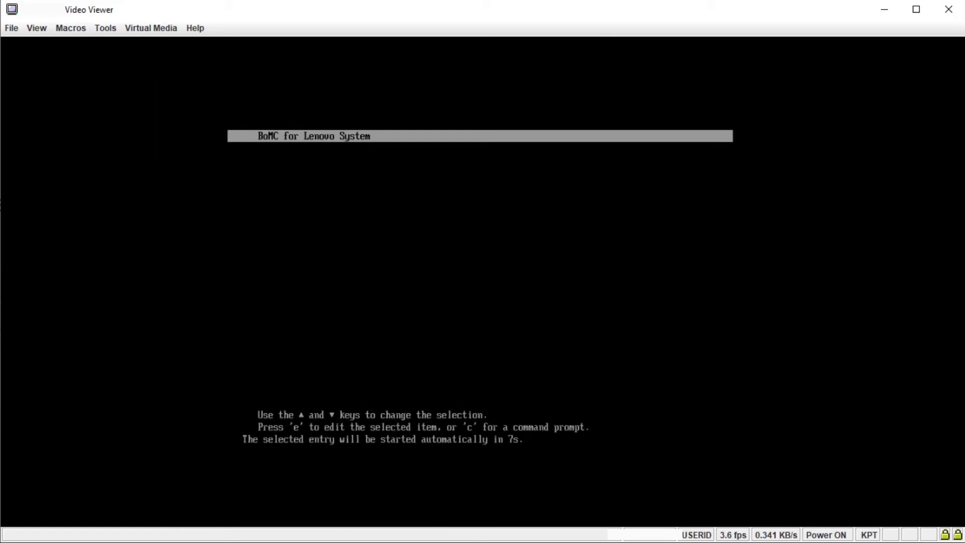
key(Return)
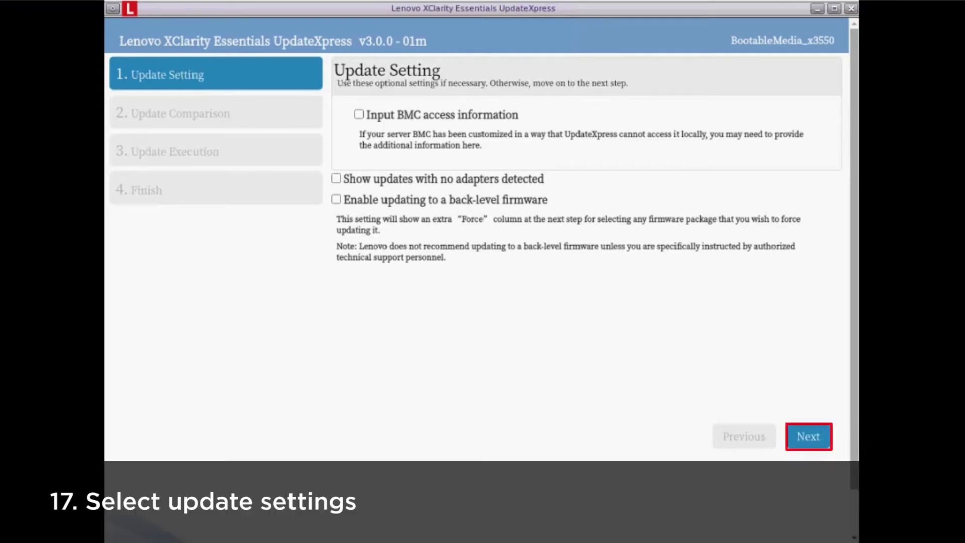
Compare available updates, select the Lenovo System x3550 M5 UEFI update, and continue.
click(805, 437)
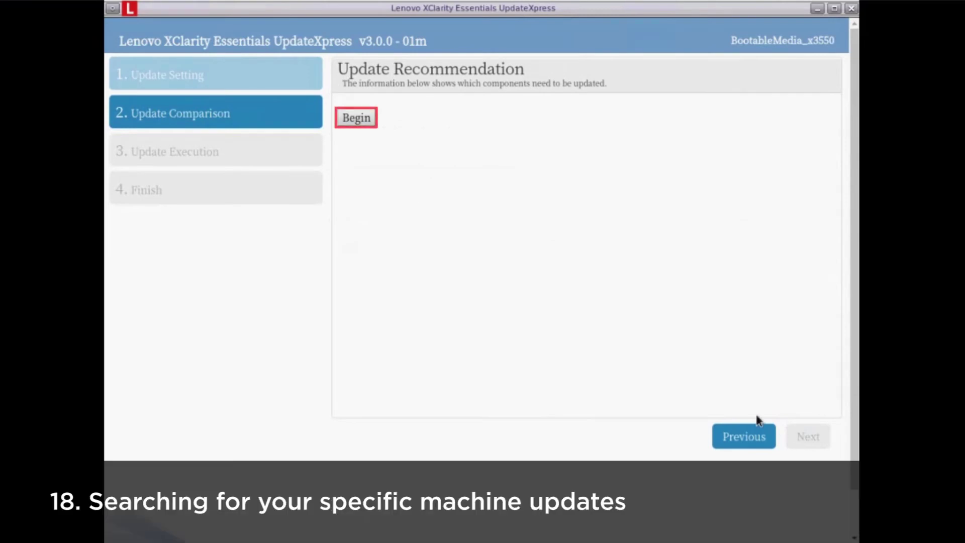
click(357, 119)
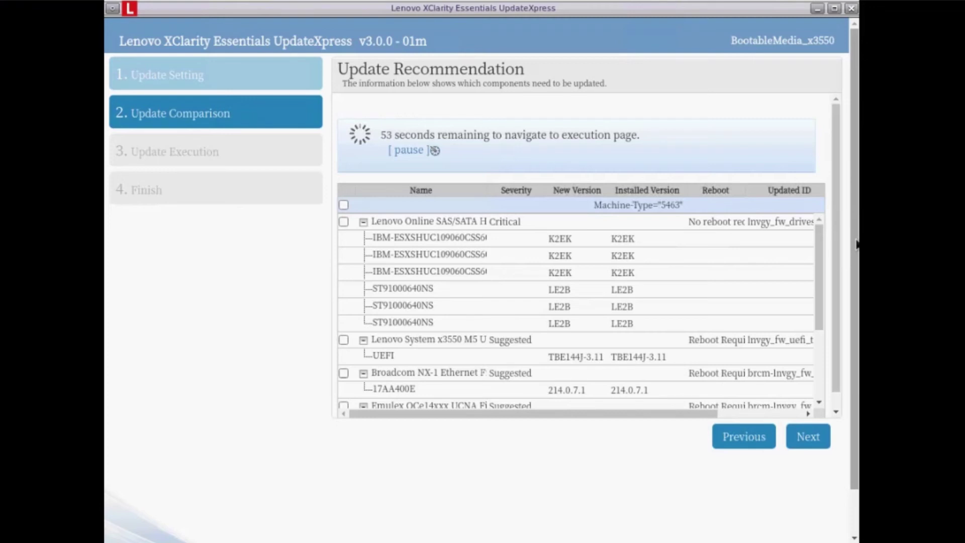
click(407, 151)
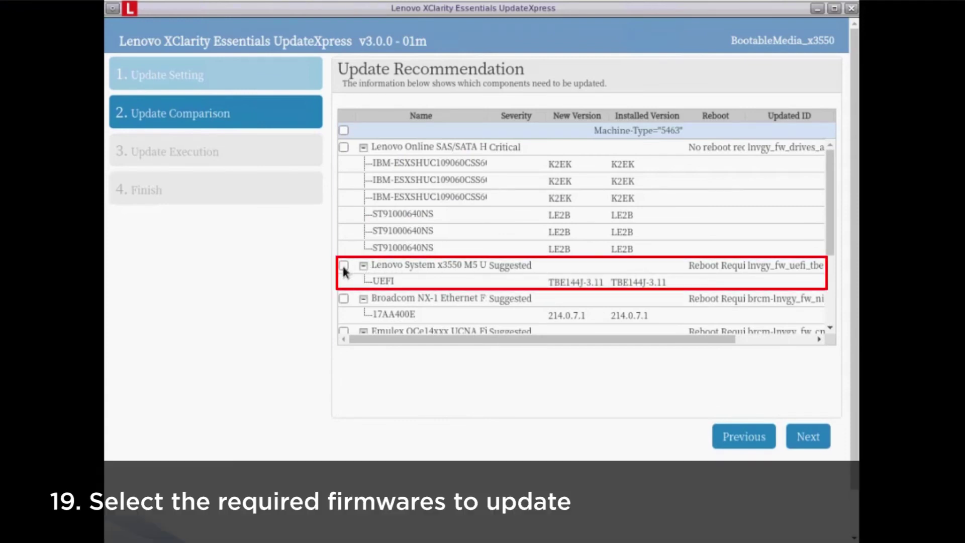
click(343, 265)
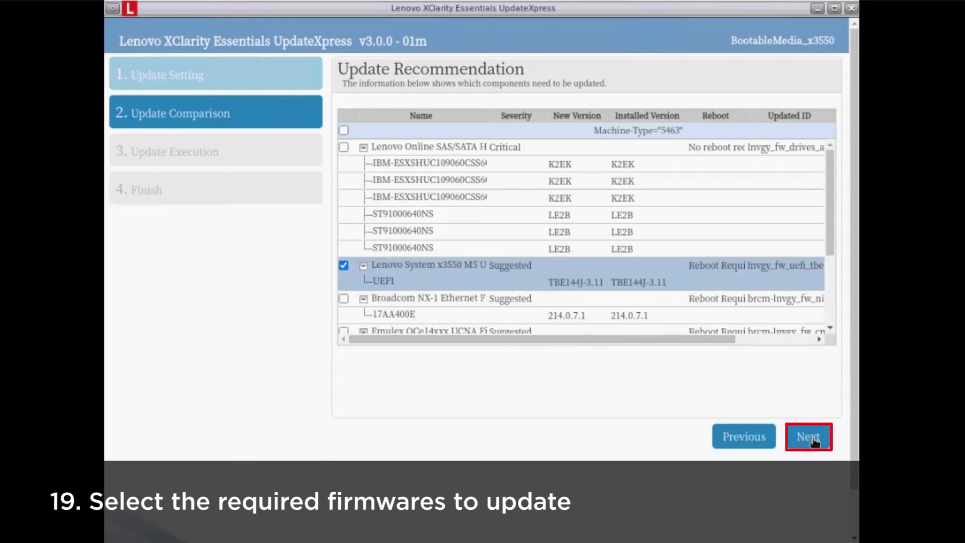
click(811, 440)
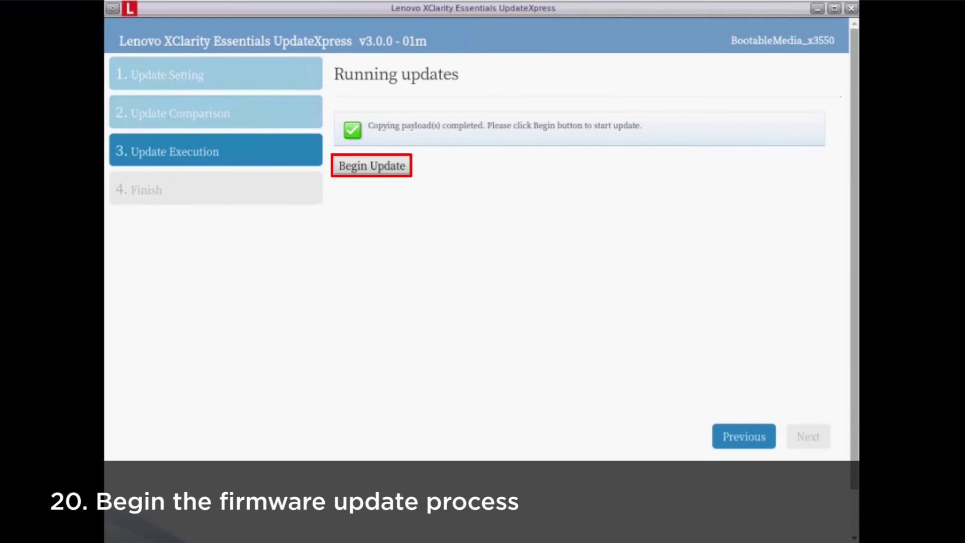
Begin and confirm the x3550 M5 UEFI update, then continue to the Complete page.
click(388, 171)
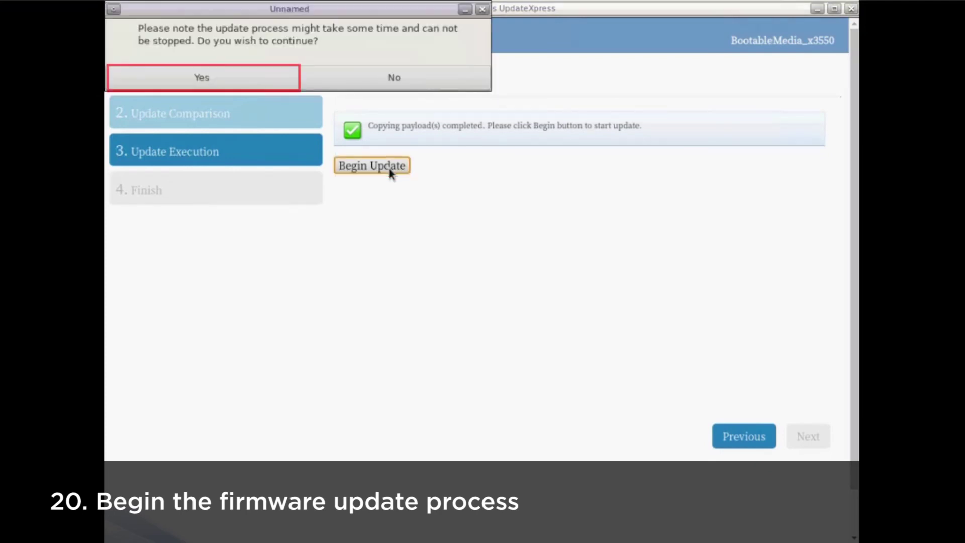
click(282, 73)
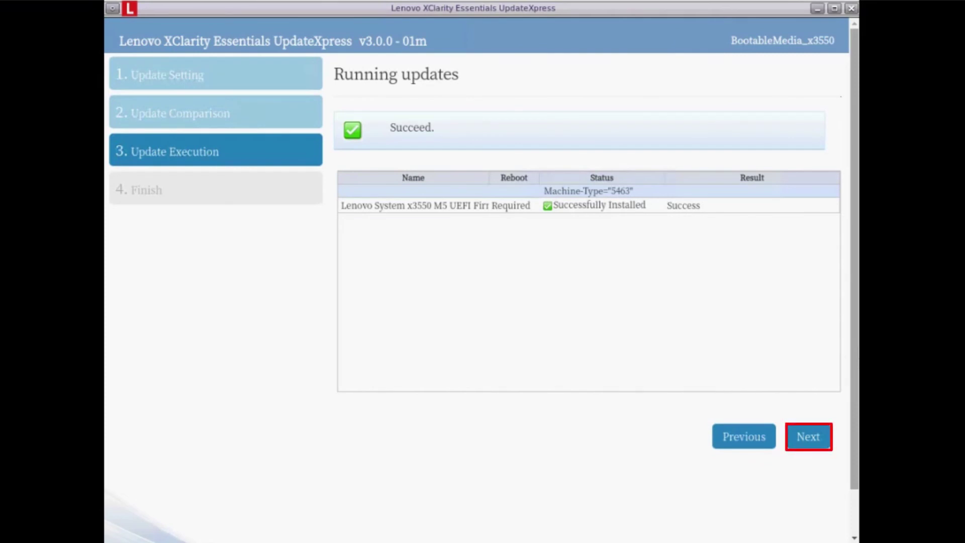
click(808, 436)
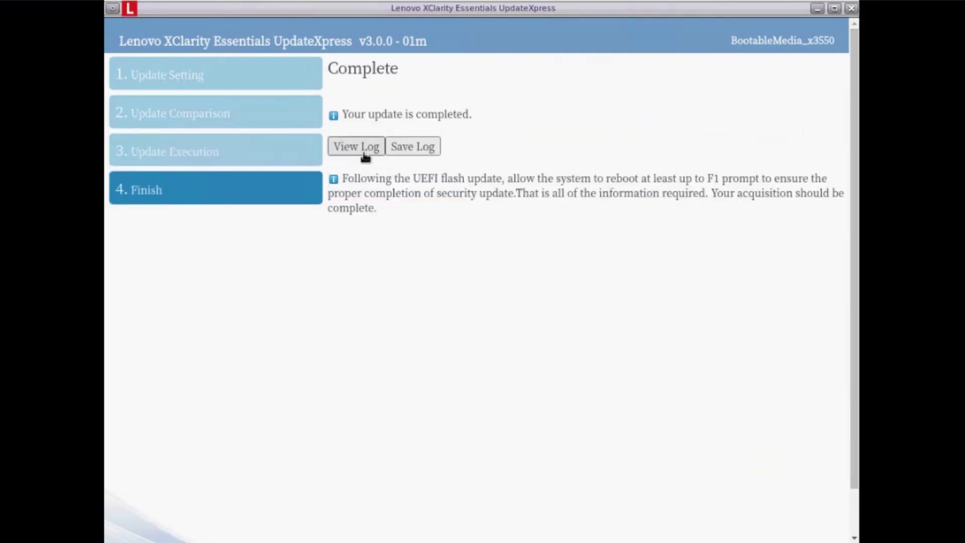